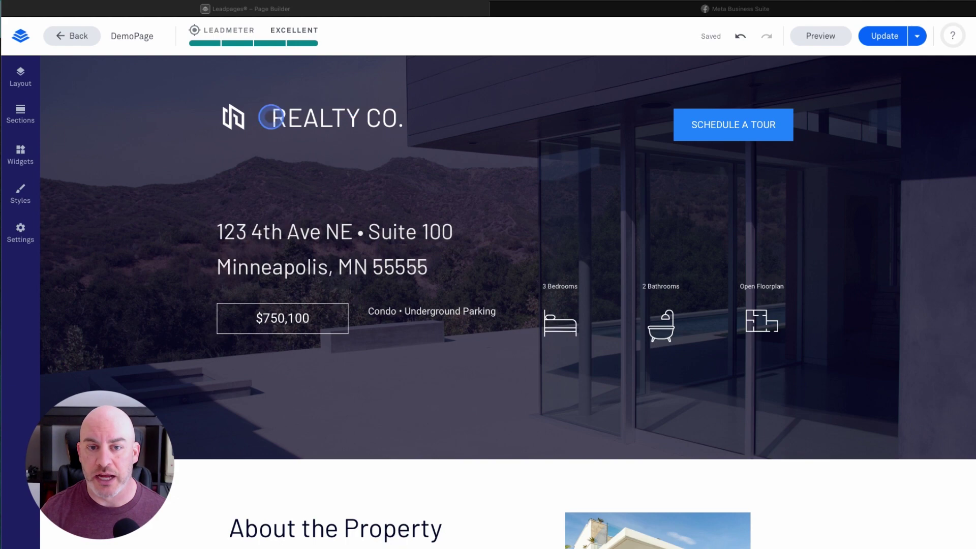
Look through the DemoPage landing page from the hero section down to the agent and open house sections.
scroll(420, 333, "down", 2)
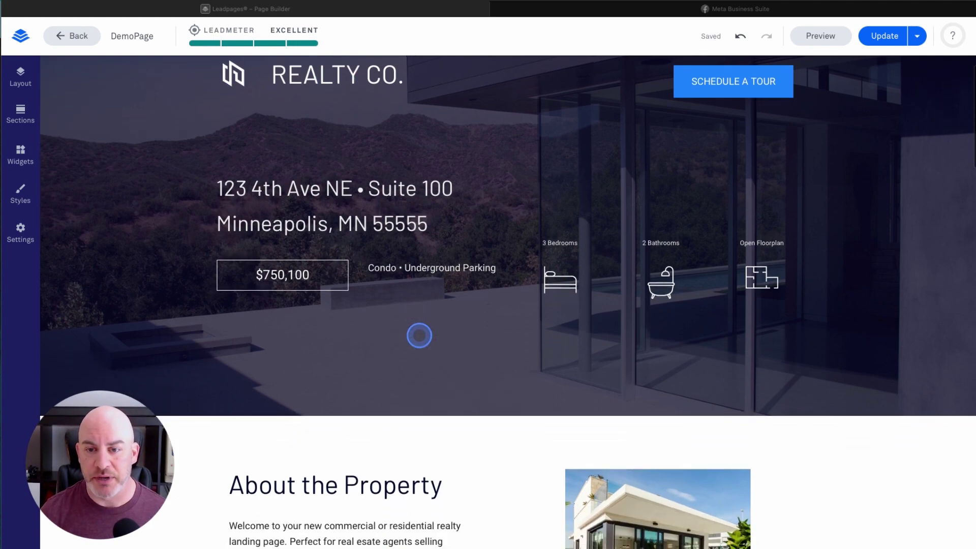
scroll(420, 336, "down", 10)
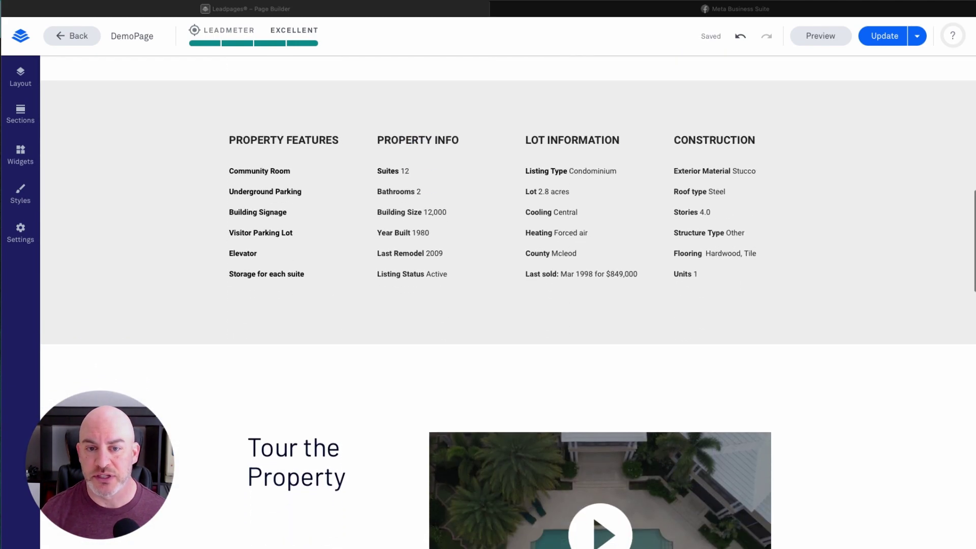
scroll(419, 335, "down", 15)
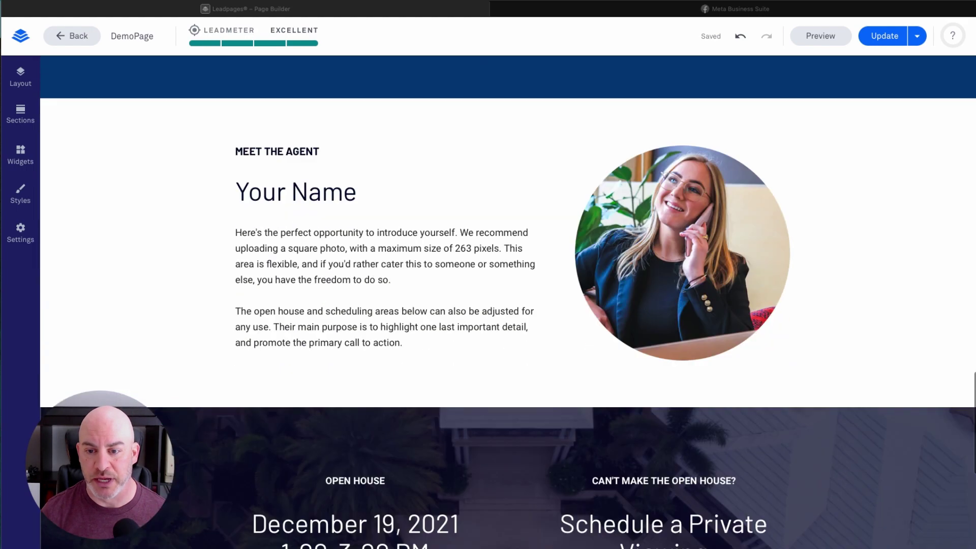
left_click(888, 254)
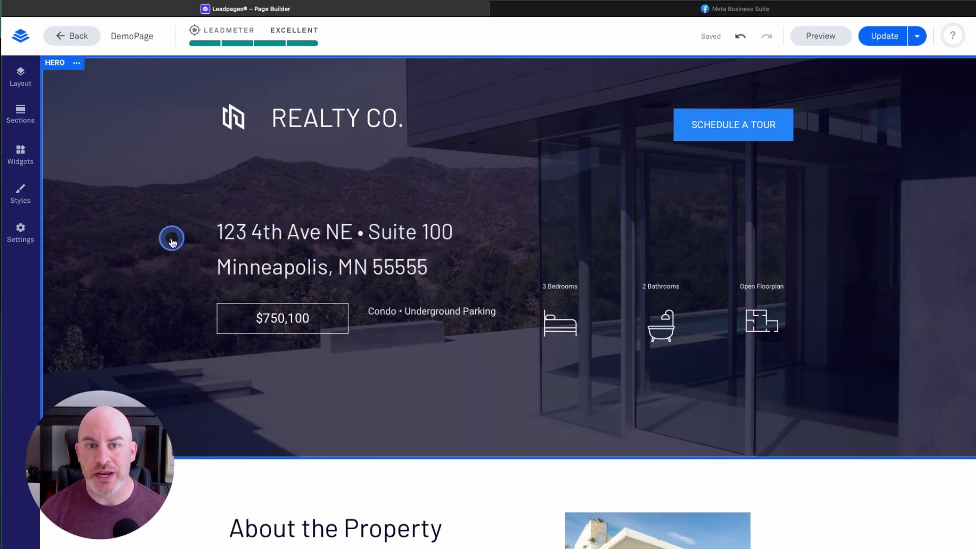
Open the page settings and examine the SEO page title and SEO page description fields.
left_click(21, 228)
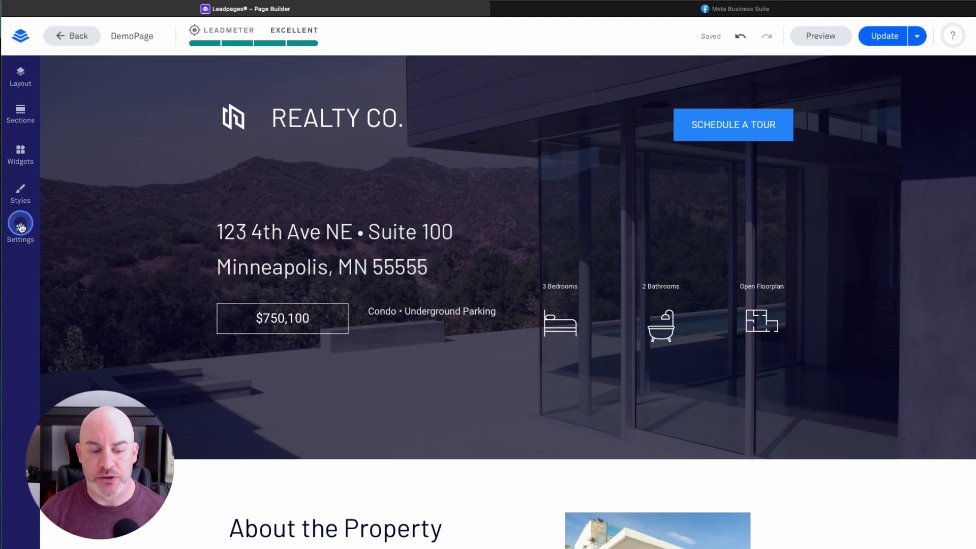
left_click(21, 229)
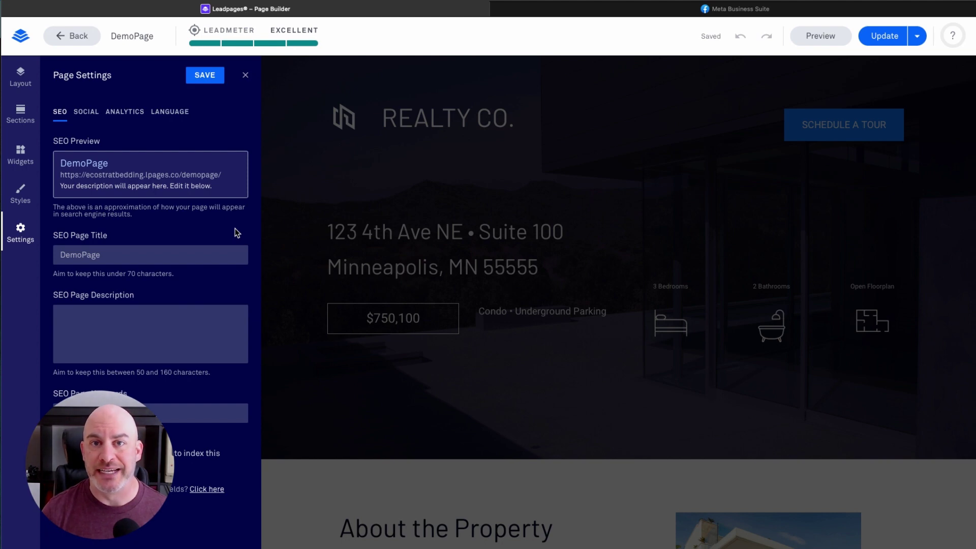
left_click(114, 257)
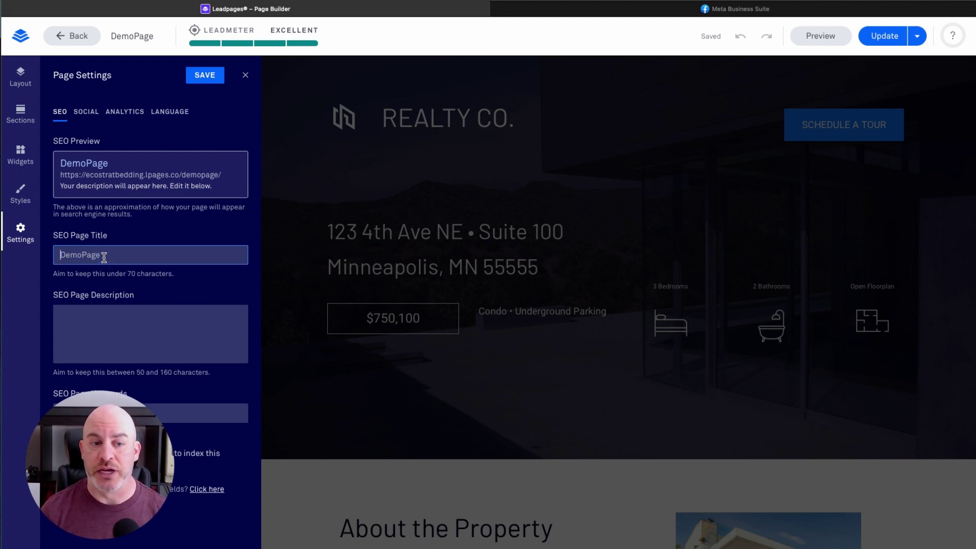
left_click(212, 229)
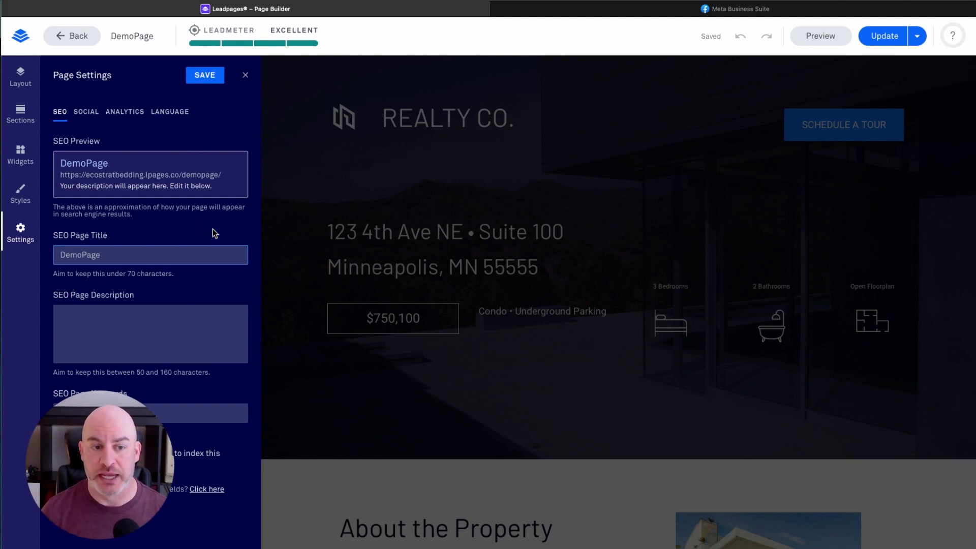
left_click(102, 338)
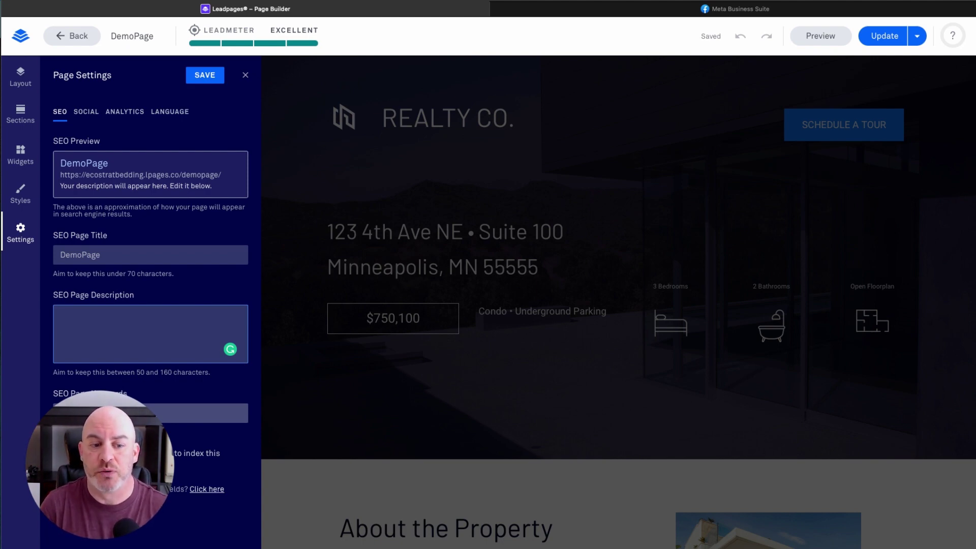
Examine the page's social sharing settings, including the preview image, social URL, page title and description.
left_click(87, 113)
left_click(105, 377)
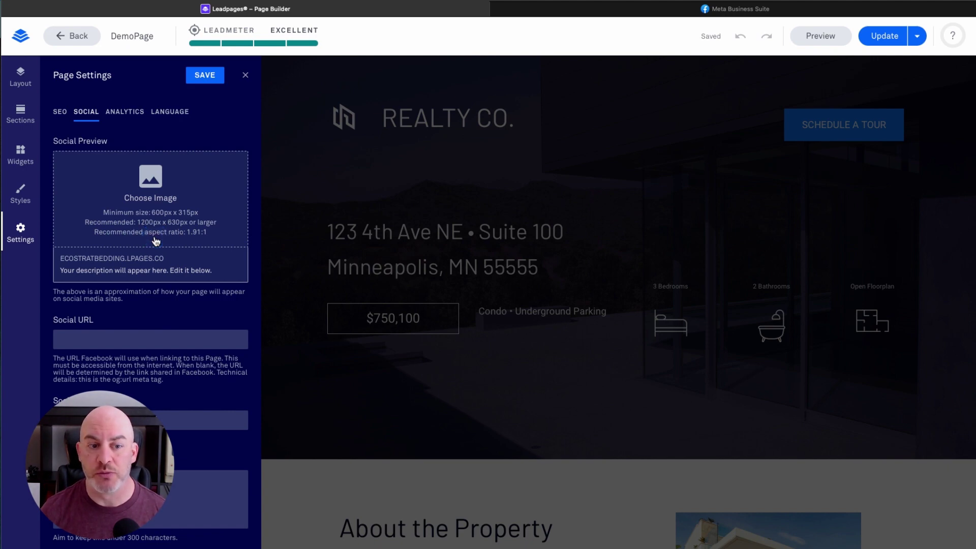
scroll(72, 376, "down", 1)
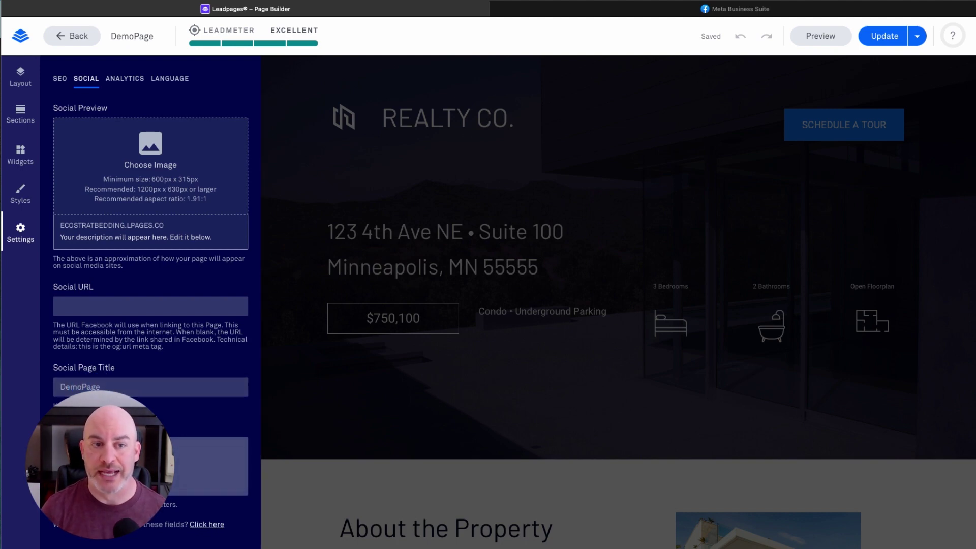
Open the page's analytics settings and examine the Google Analytics ID and tracking code fields.
left_click(132, 82)
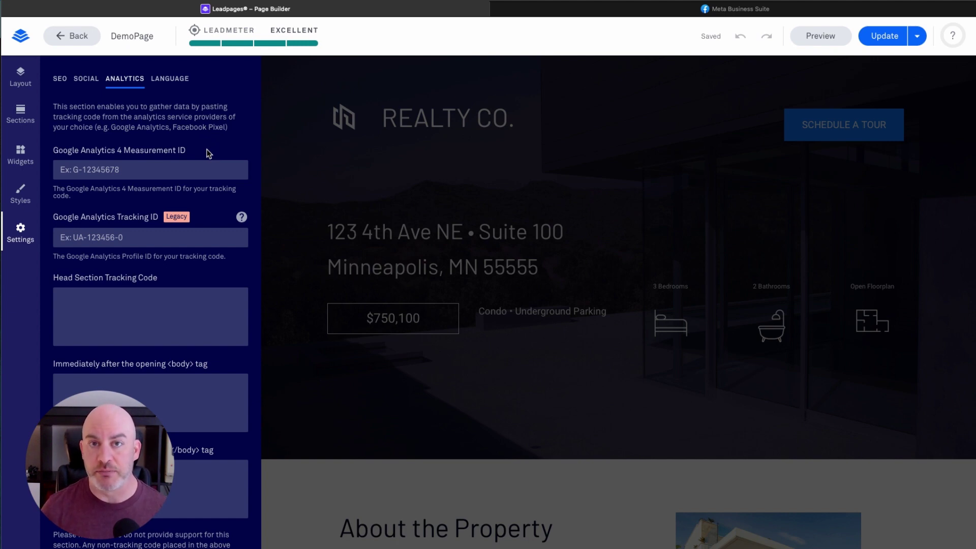
left_click(115, 223)
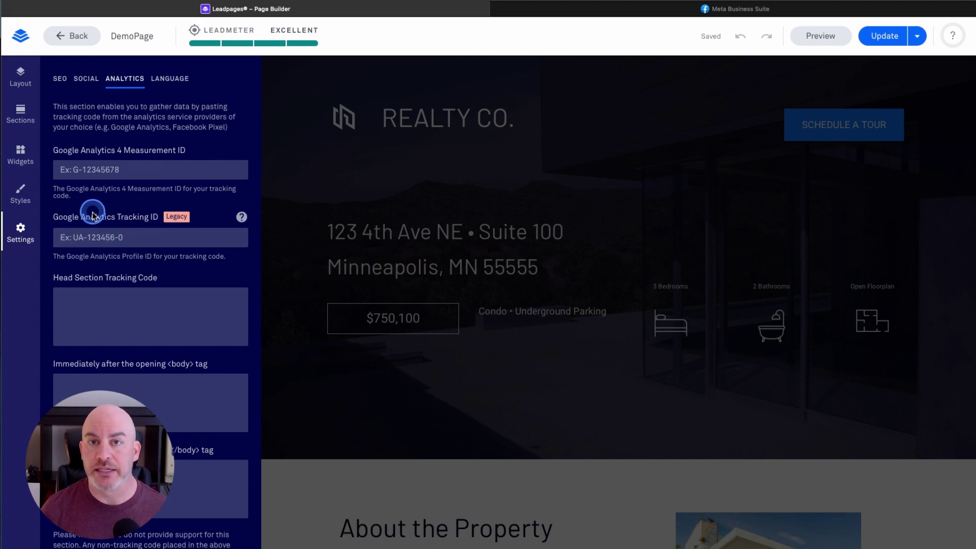
left_click(140, 239)
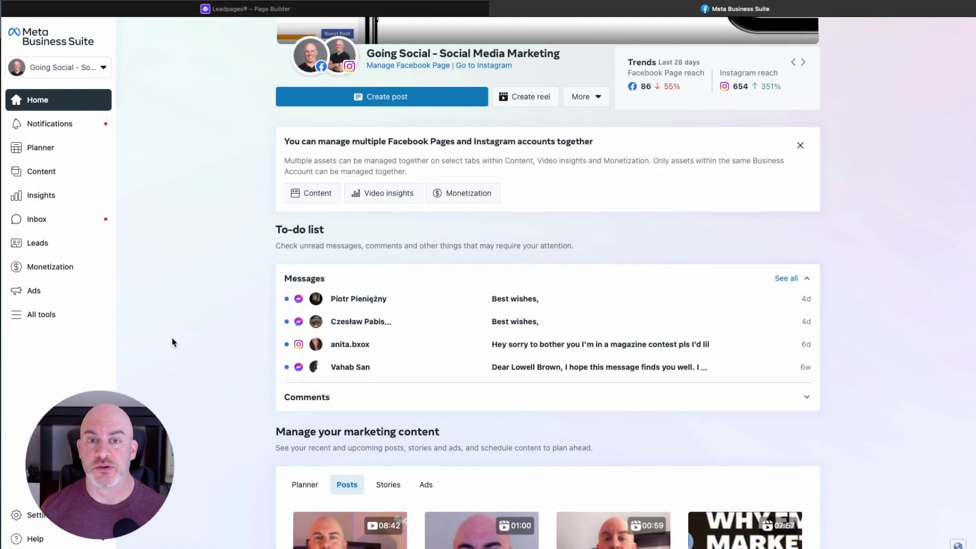
left_click(173, 274)
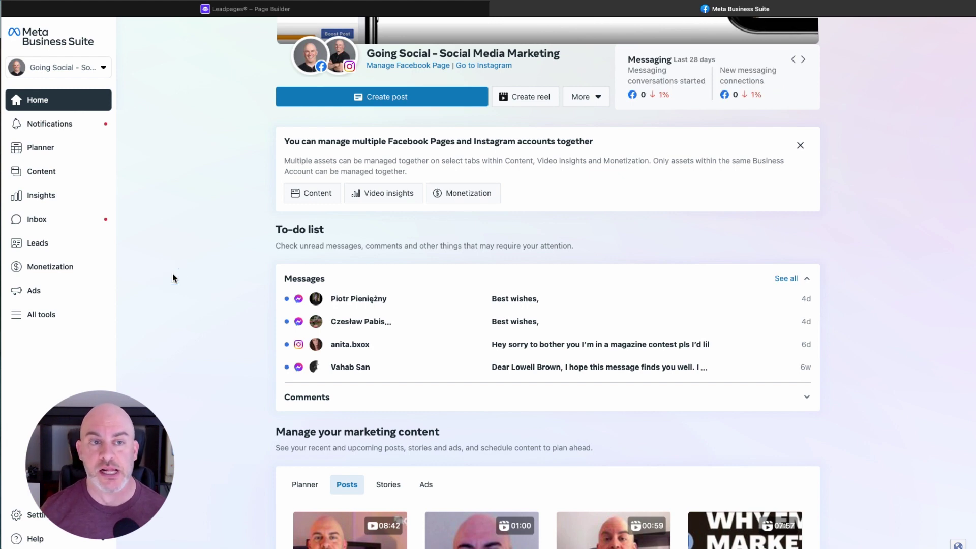
left_click(194, 259)
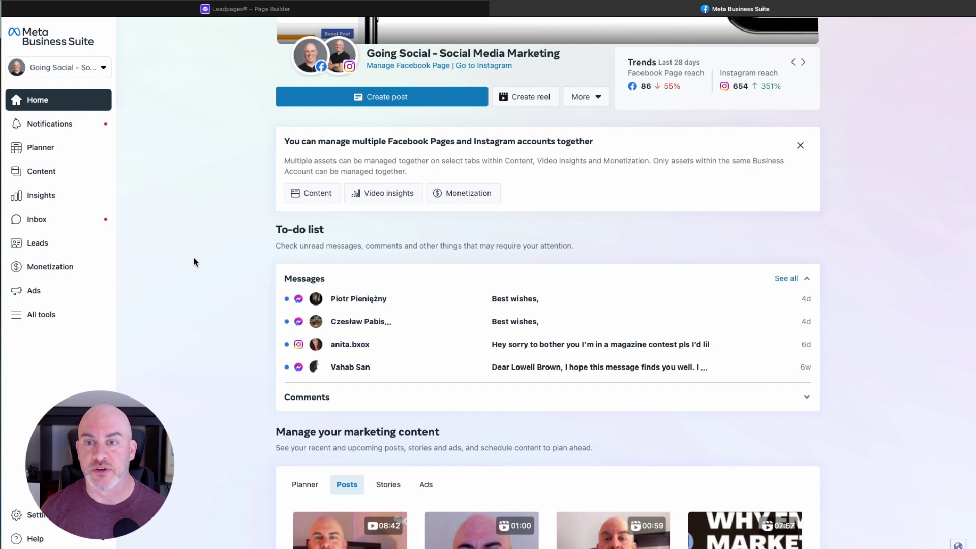
left_click(218, 442)
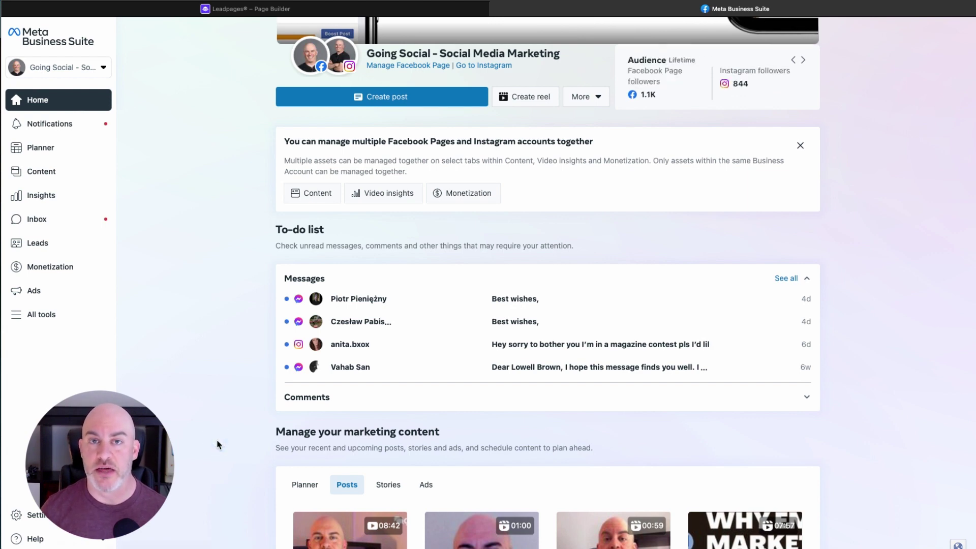
Open the full business settings of the Going Social business account from the Meta Business Suite settings.
left_click(40, 518)
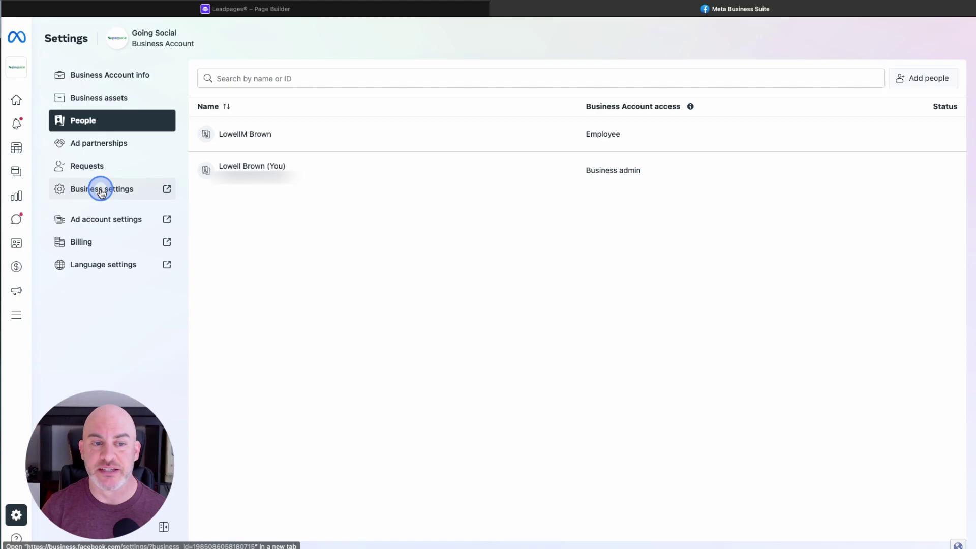
left_click(101, 191)
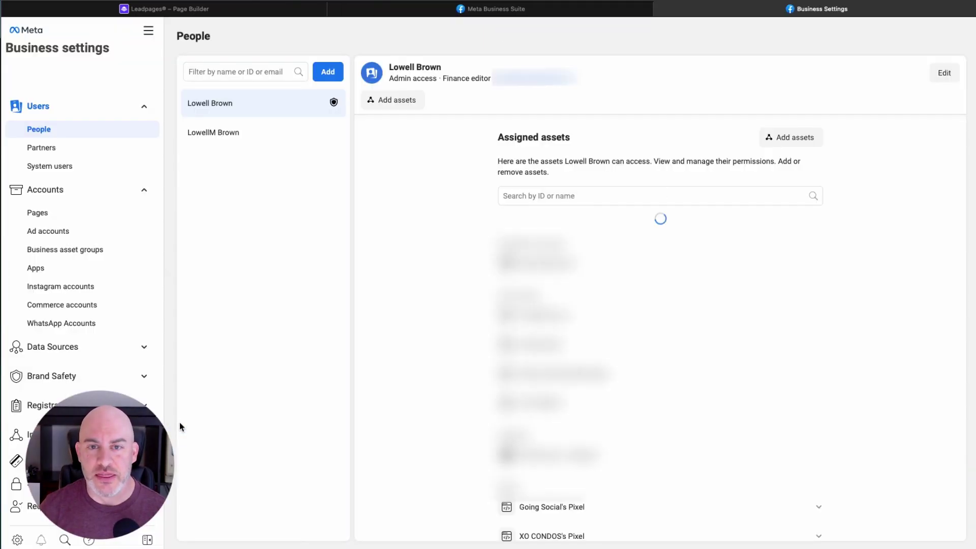
left_click(182, 423)
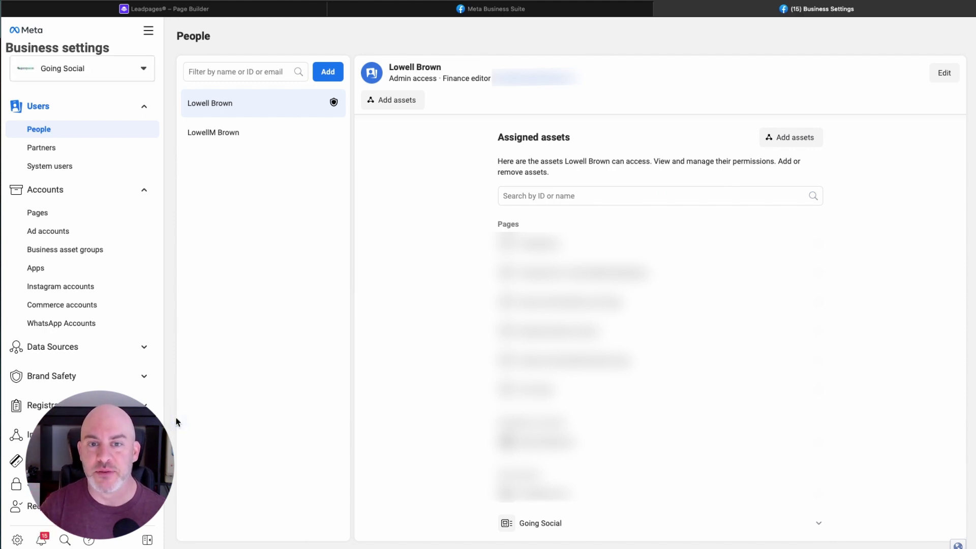
left_click(186, 415)
left_click(240, 360)
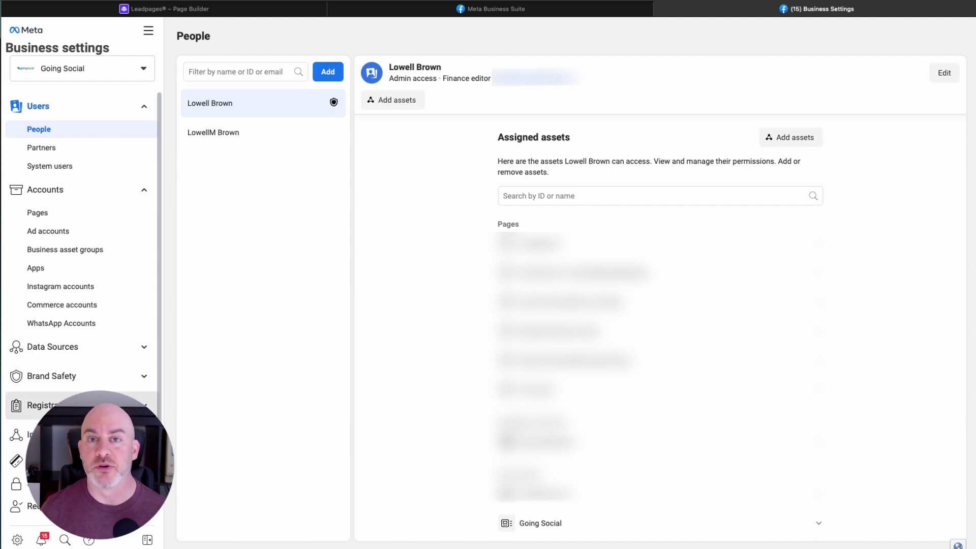
left_click(61, 351)
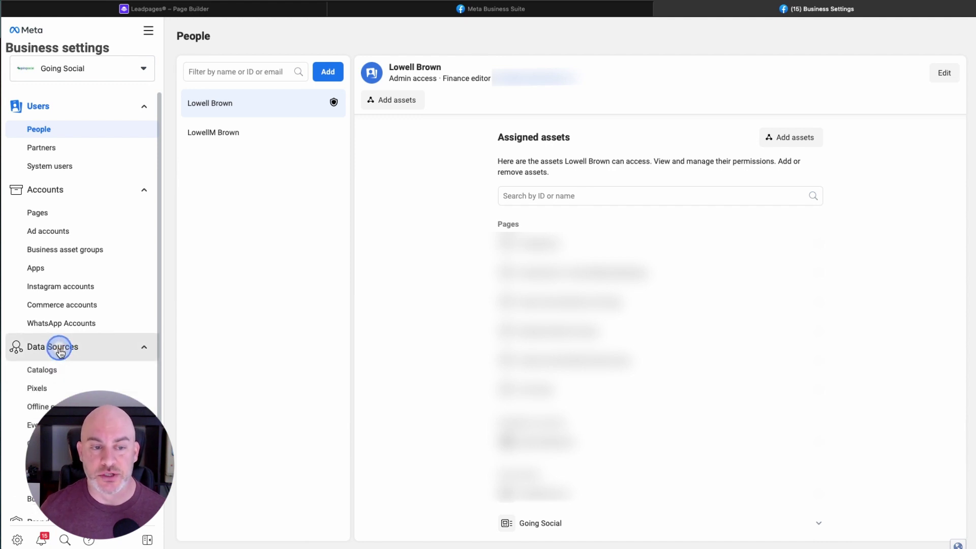
left_click(37, 390)
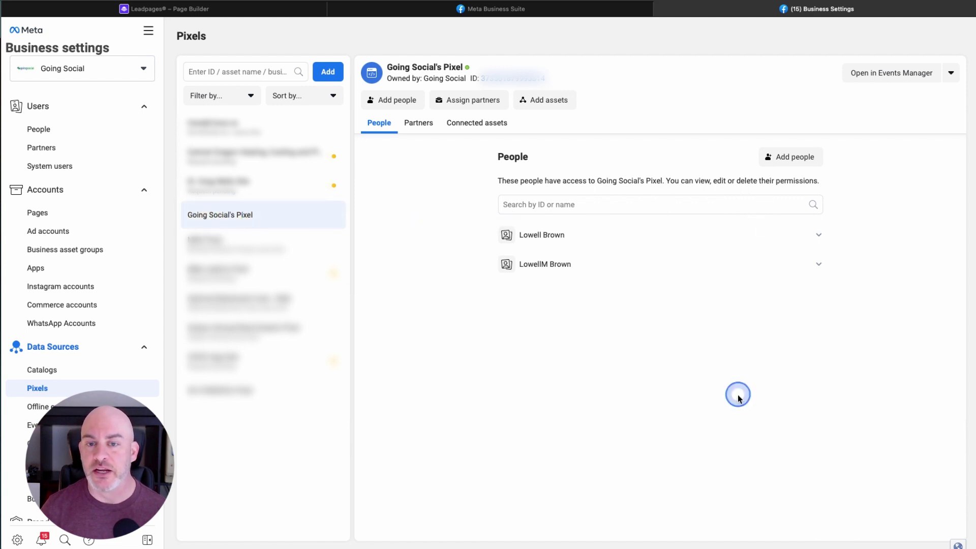
left_click(884, 75)
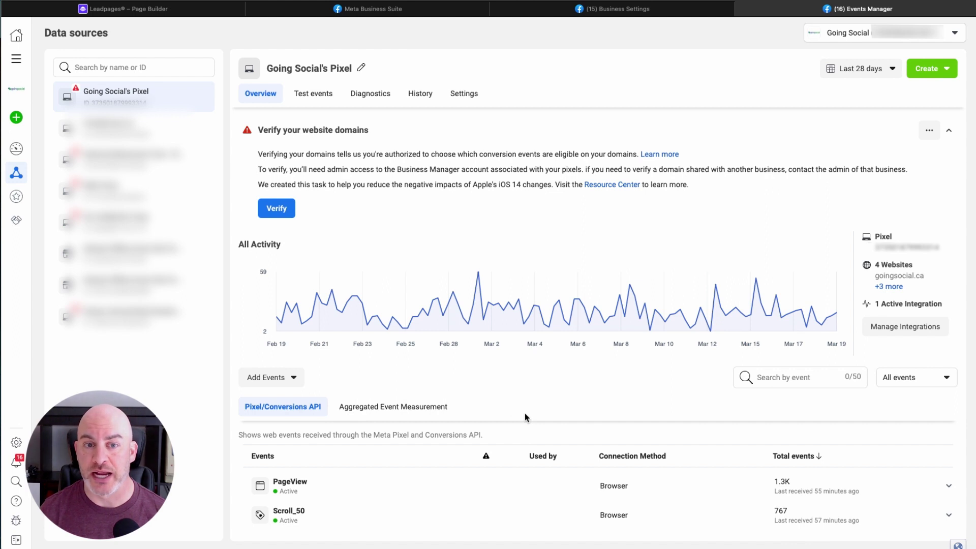
left_click(509, 363)
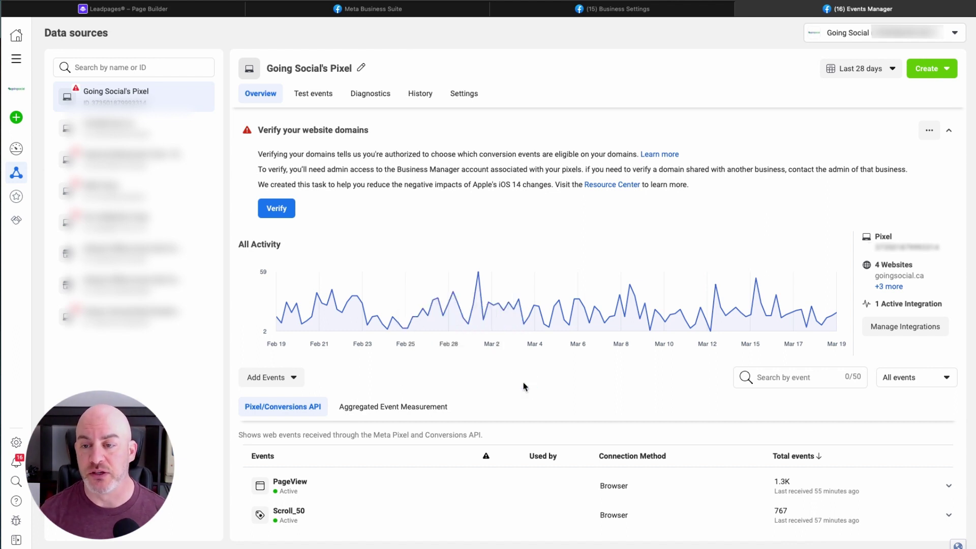
mouse_move(600, 328)
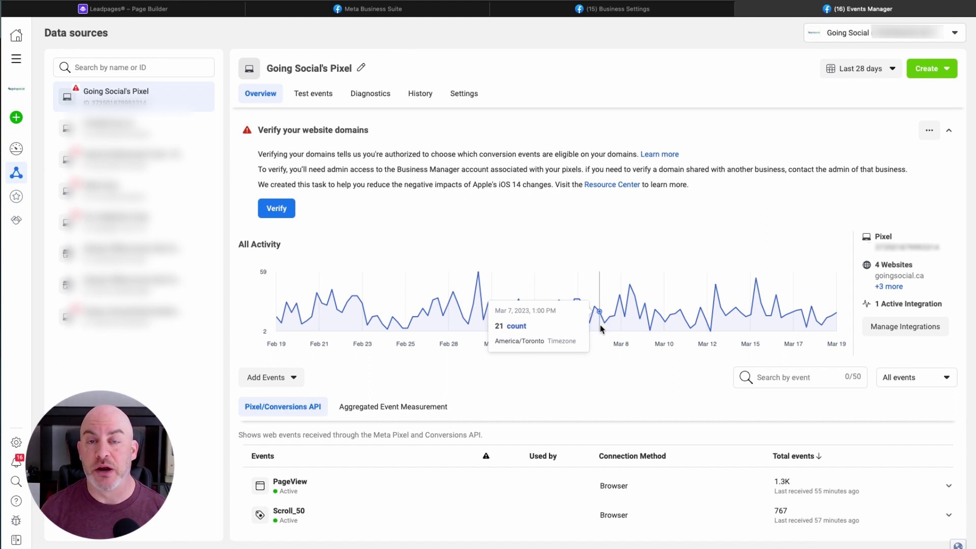
left_click(609, 364)
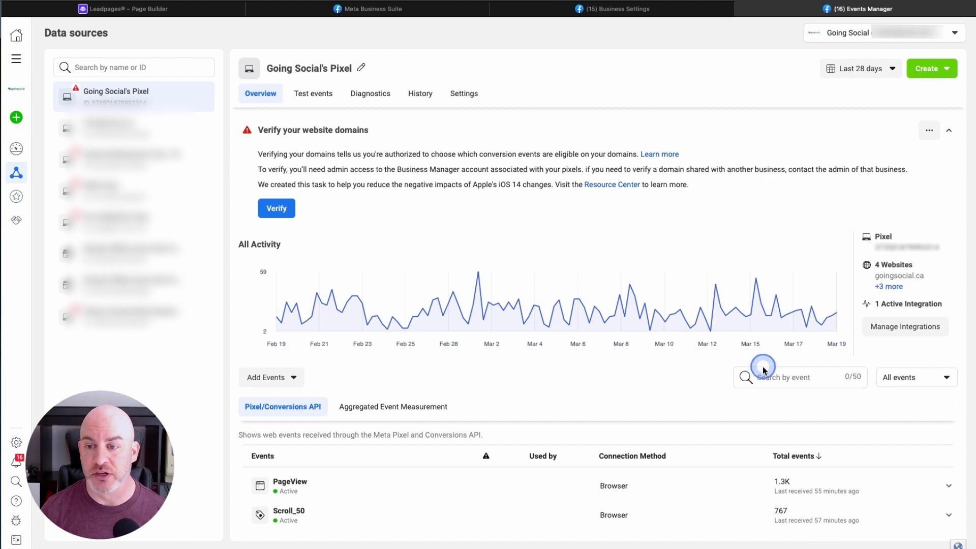
Start adding the browser pixel to another website with manual code installation and copy its base code.
left_click(920, 329)
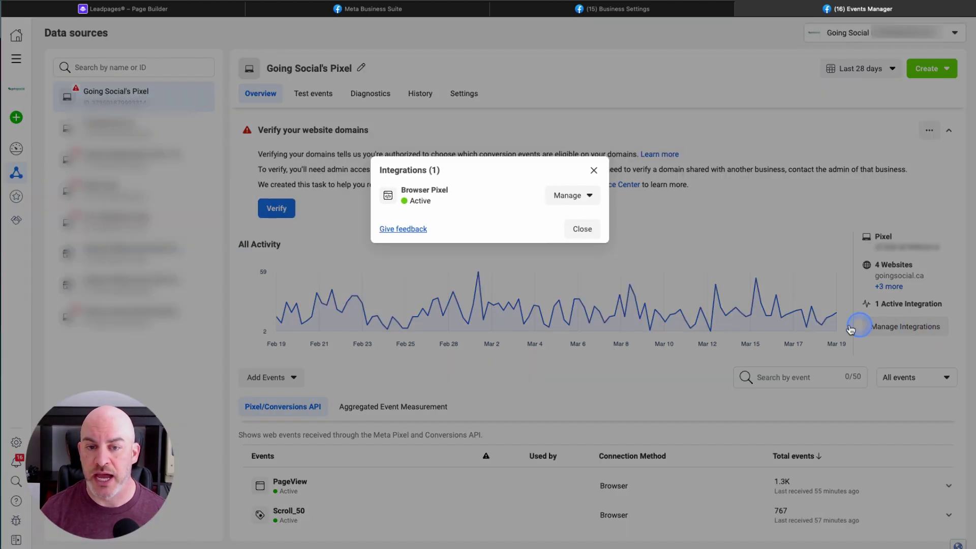
left_click(591, 196)
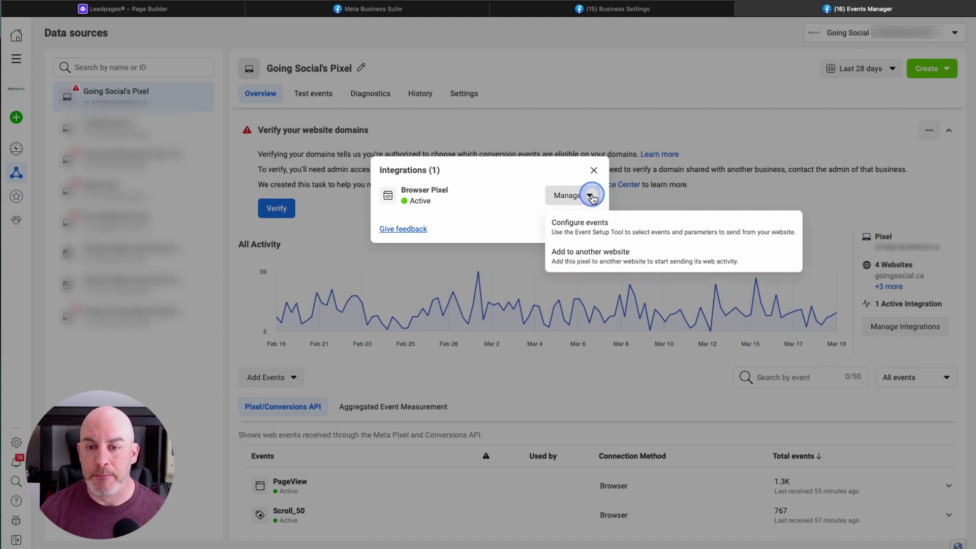
left_click(663, 262)
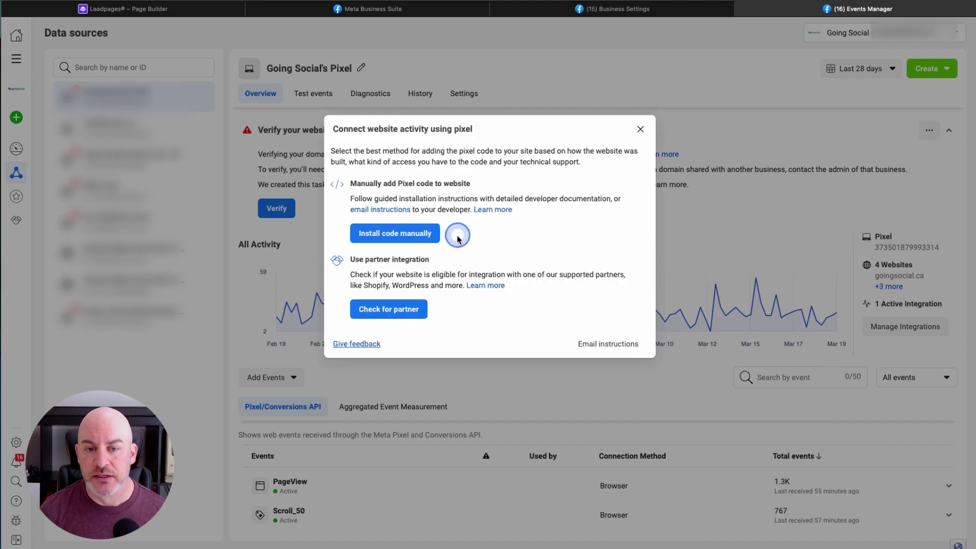
left_click(431, 235)
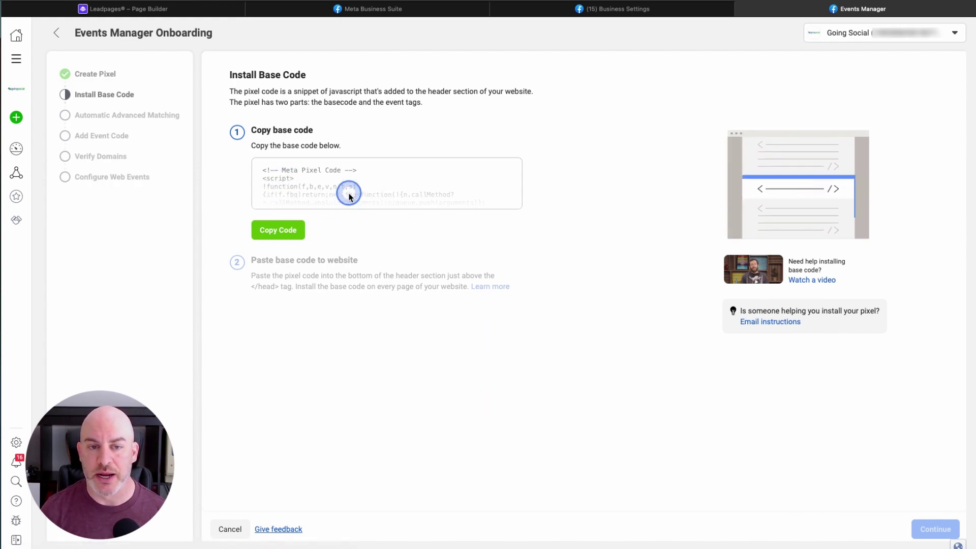
left_click(277, 238)
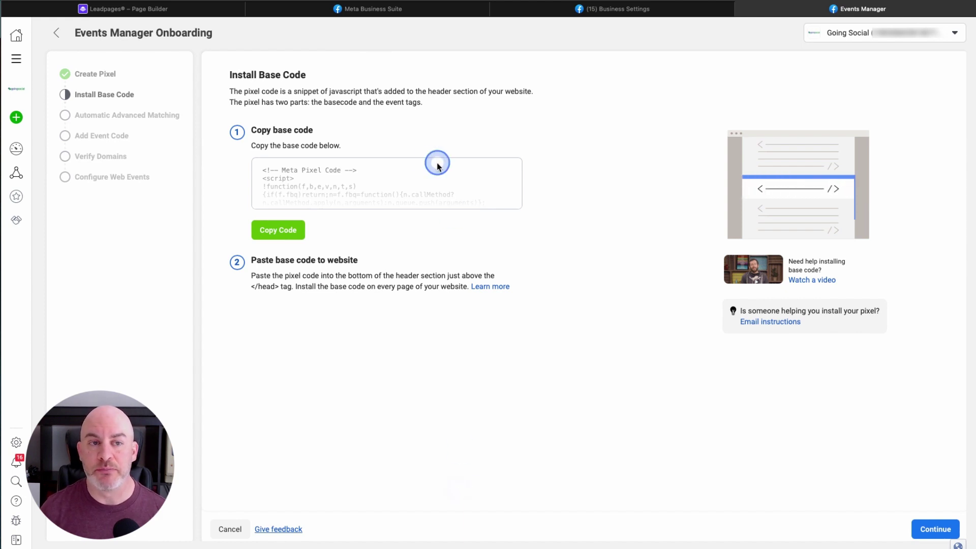
Switch to the Leadpages page builder and paste the Meta Pixel base code as the head section tracking code.
left_click(173, 8)
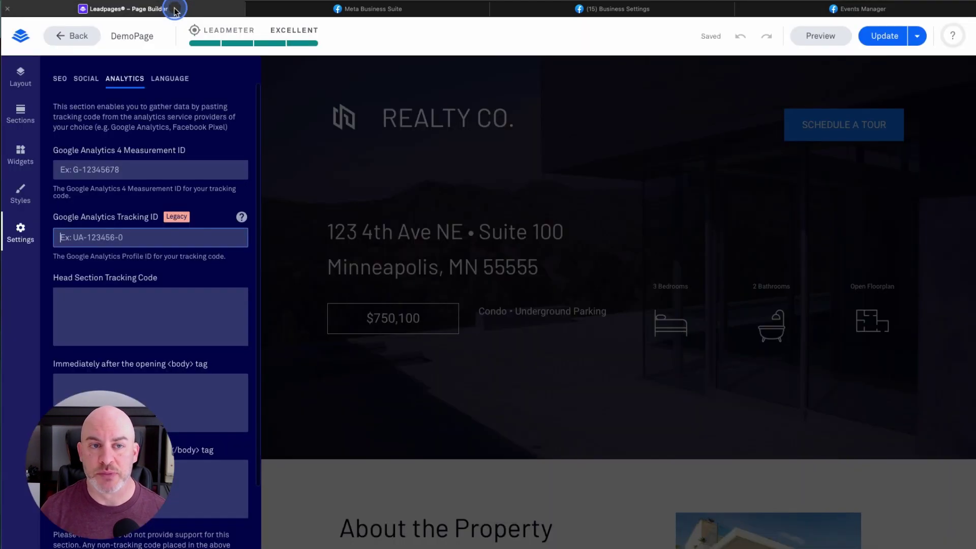
left_click(94, 321)
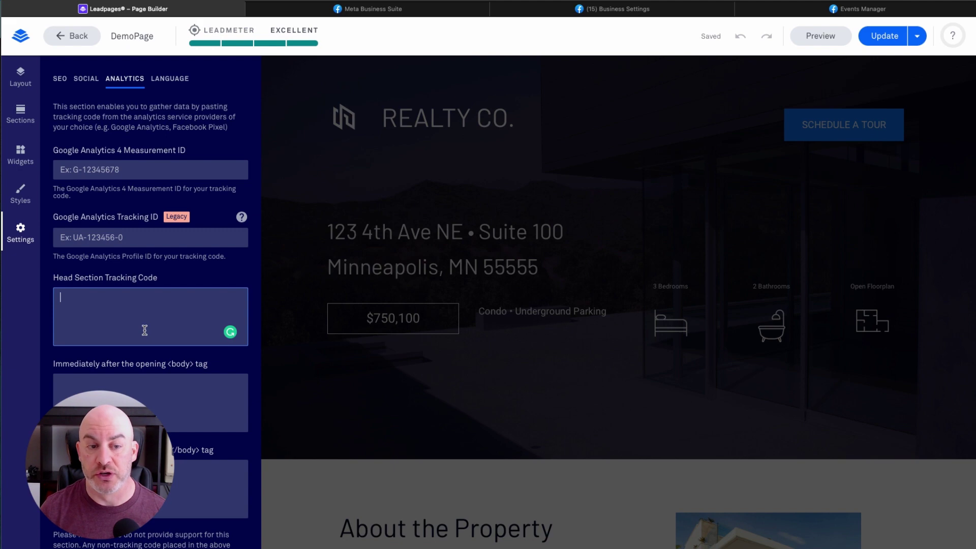
key("super+v")
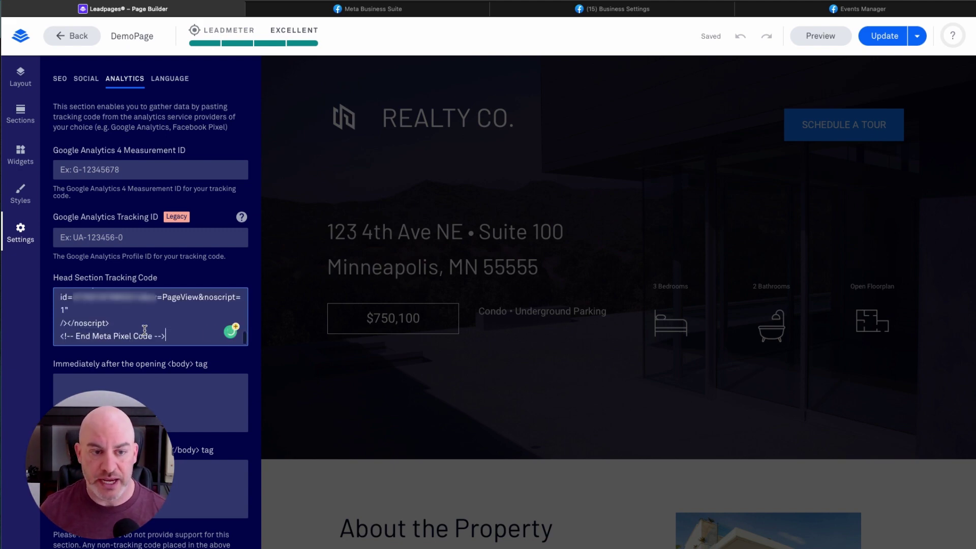
Save the DemoPage analytics settings with the pasted head section tracking code and update the published page.
left_click(181, 328)
scroll(181, 328, "up", 10)
scroll(180, 334, "up", 5)
scroll(180, 334, "down", 10)
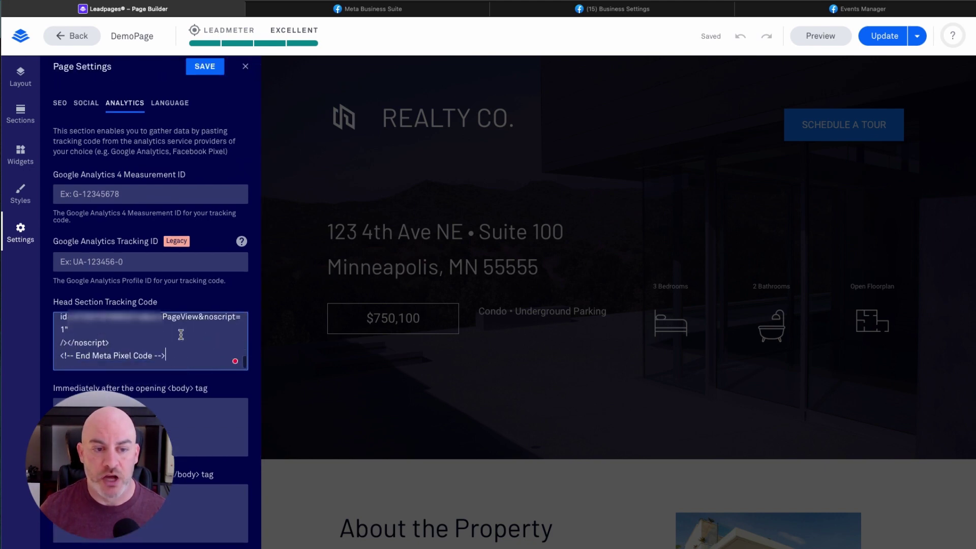
scroll(181, 331, "down", 5)
scroll(181, 328, "up", 6)
left_click(206, 69)
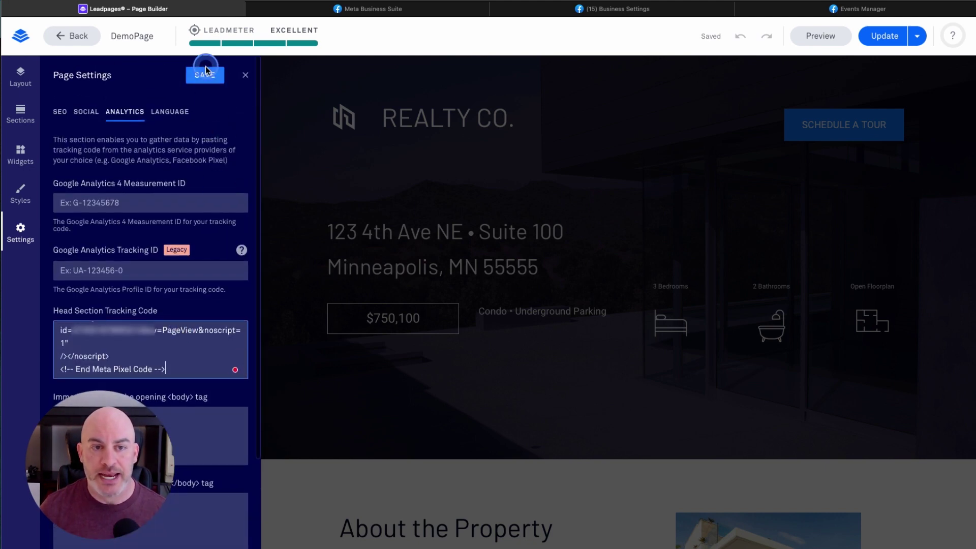
left_click(205, 76)
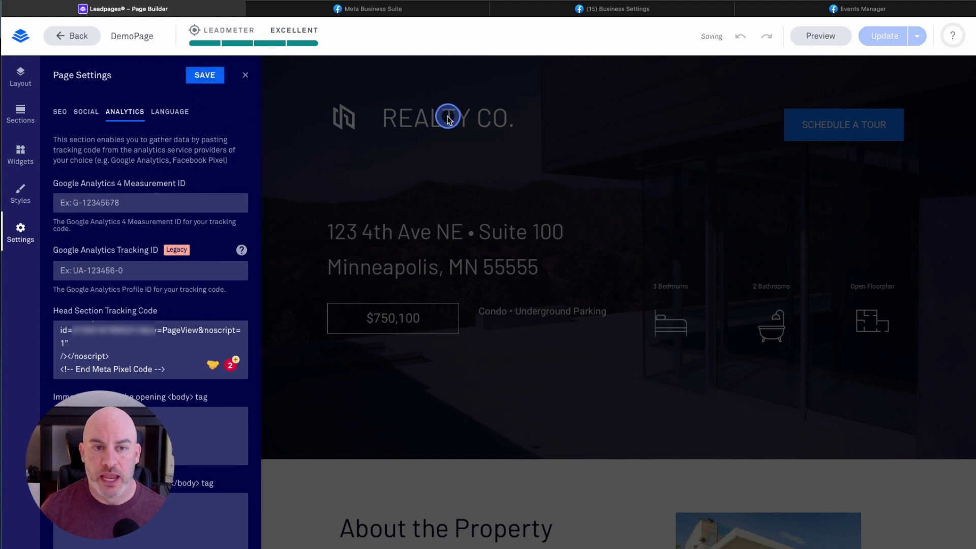
left_click(885, 37)
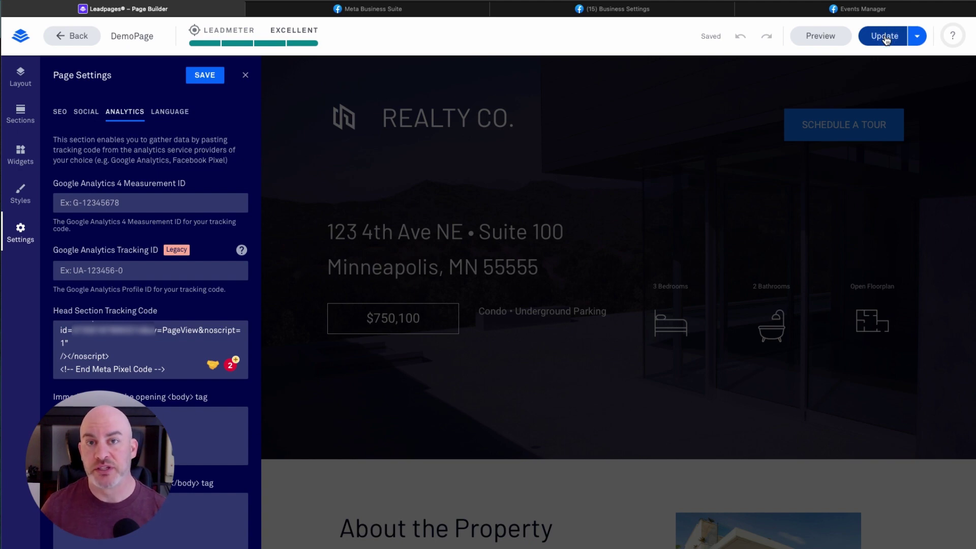
left_click(880, 40)
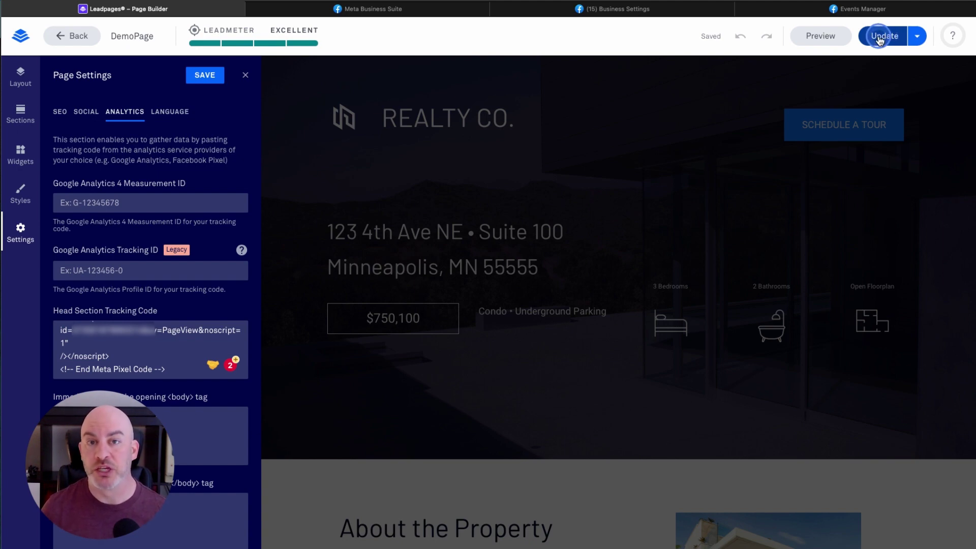
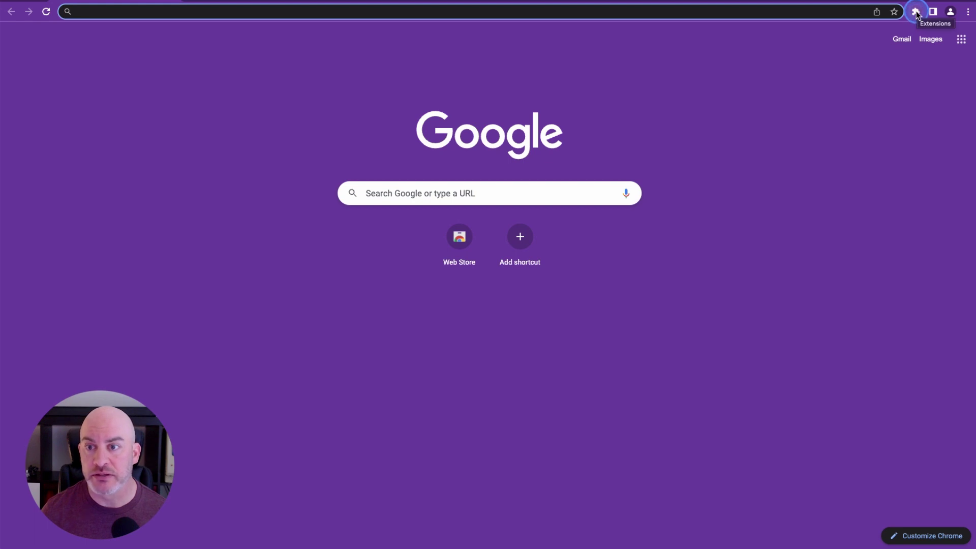
Switch to the Chrome browser window and open the Chrome Web Store from its extension management page.
left_click(916, 12)
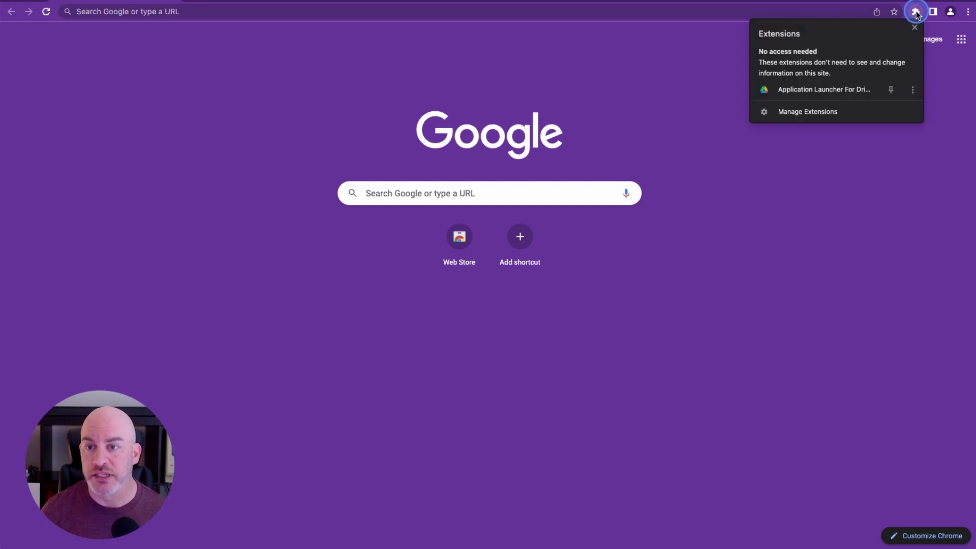
left_click(811, 112)
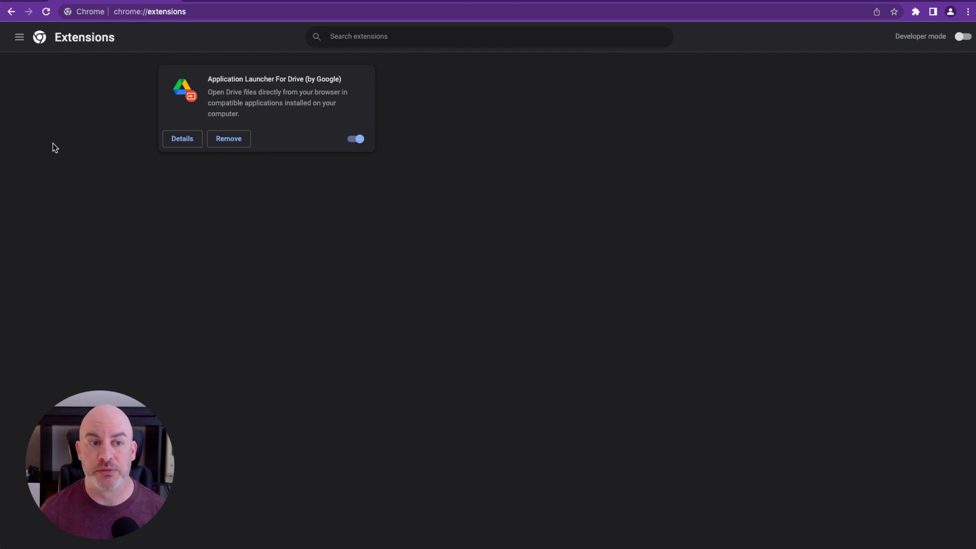
left_click(19, 37)
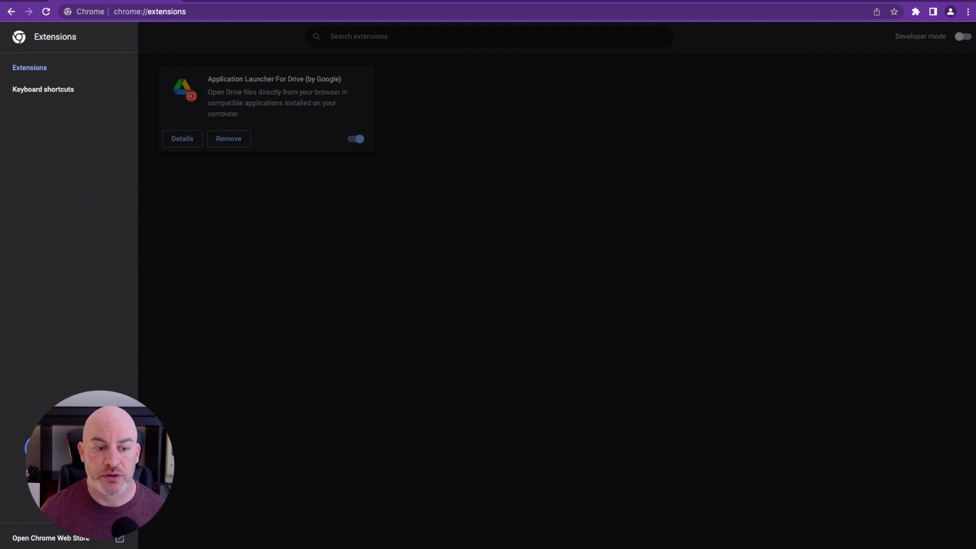
left_click(57, 539)
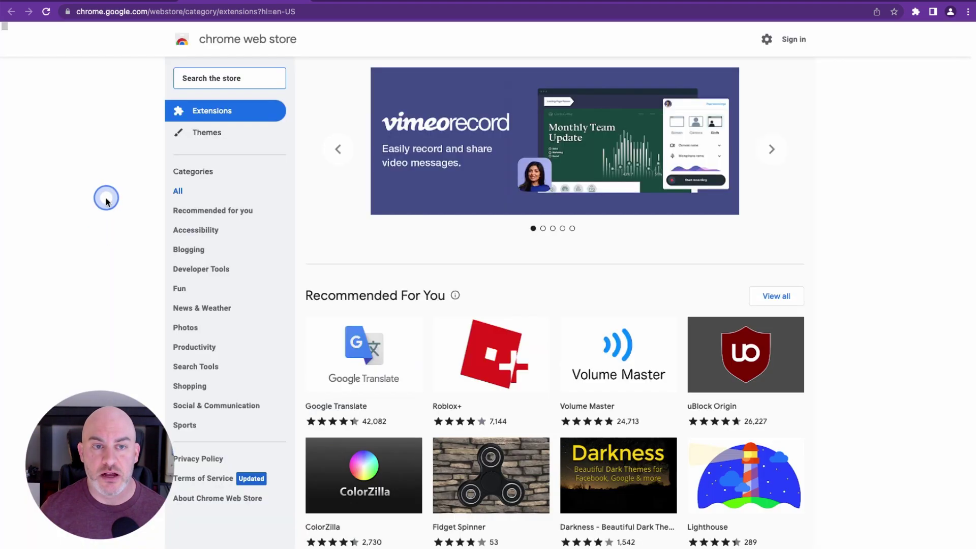
Search the Chrome Web Store for "meta pixel help" and open the Meta Pixel Helper extension's page.
left_click(209, 78)
type("meta ")
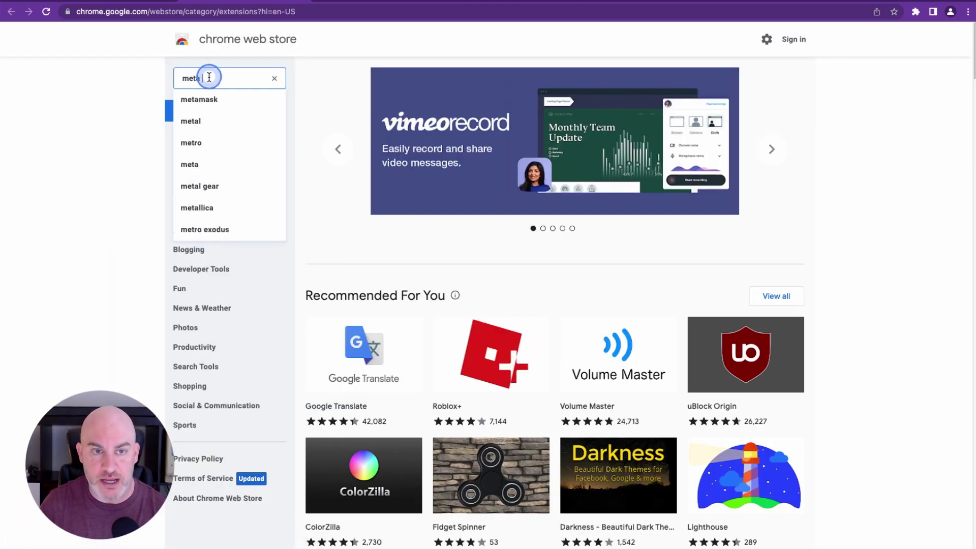
type("pixel help")
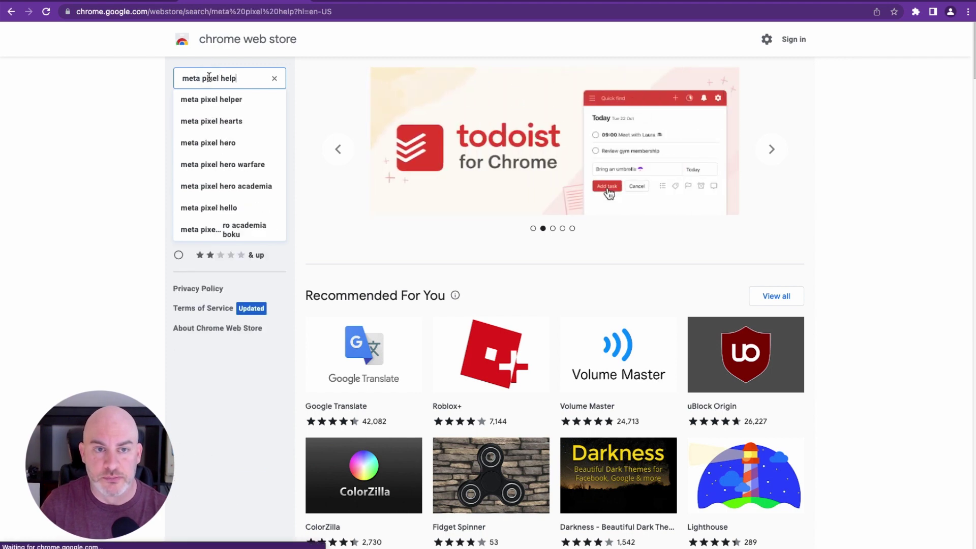
left_click(865, 200)
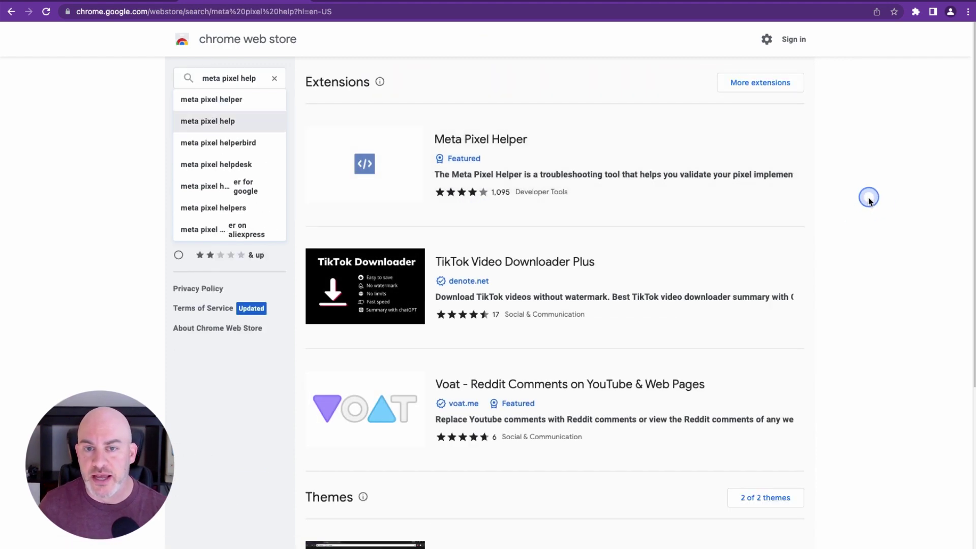
left_click(560, 148)
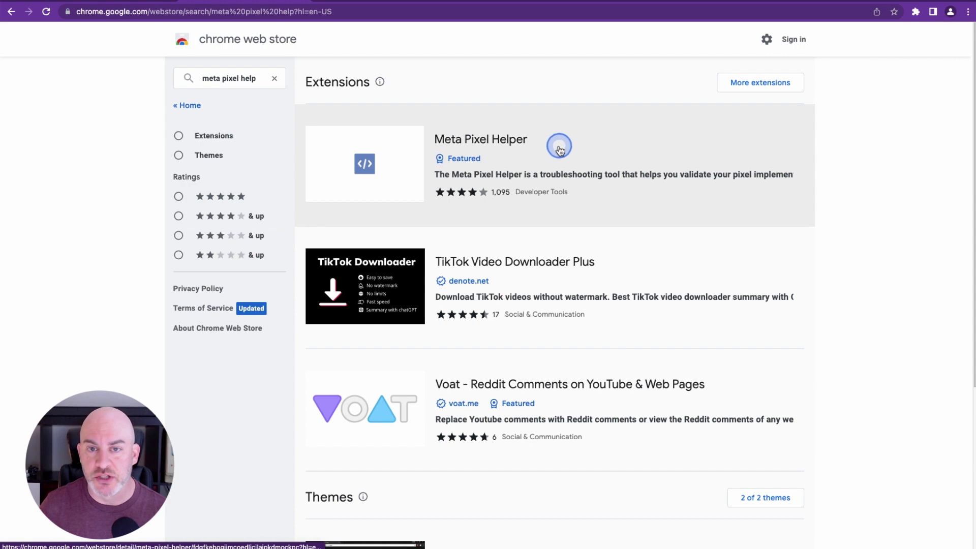
Add the Meta Pixel Helper extension to Chrome and dismiss the installation notice.
left_click(706, 114)
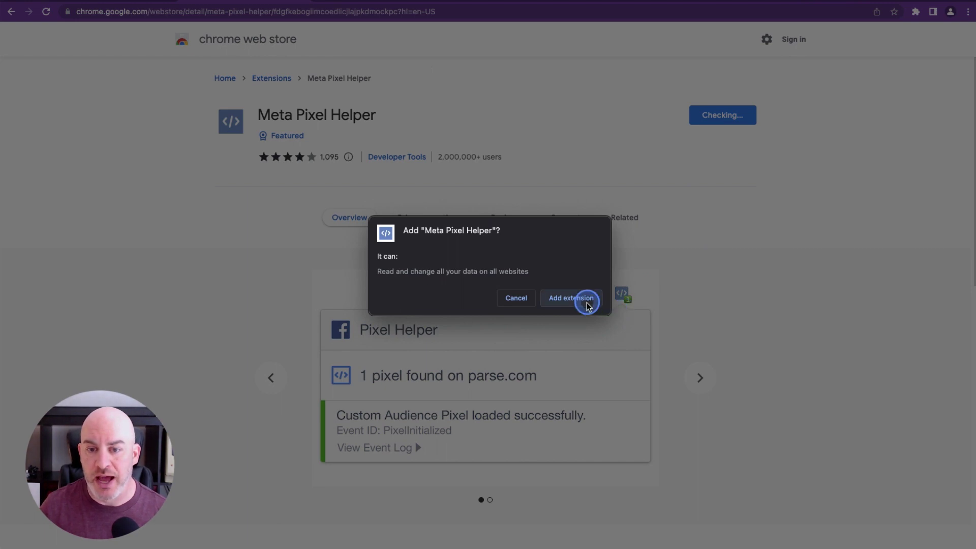
left_click(570, 300)
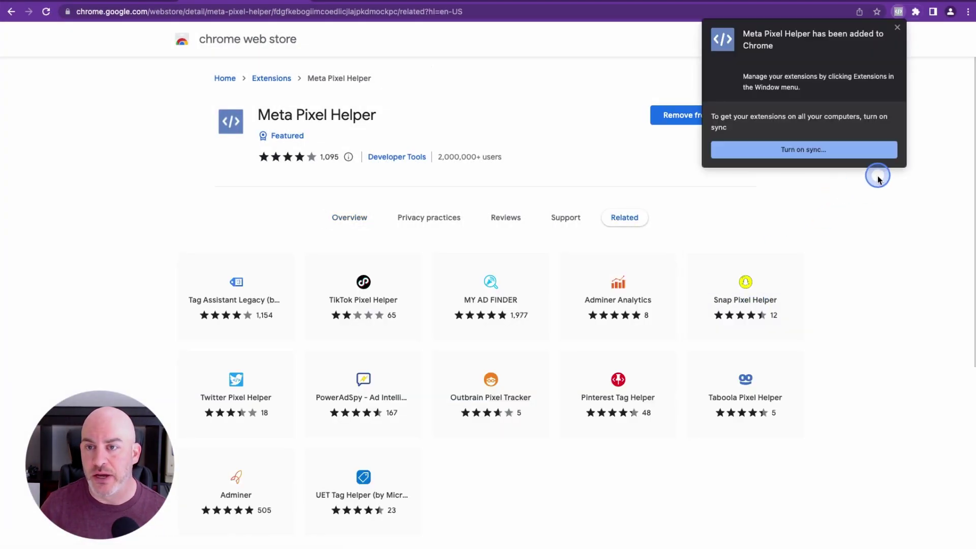
left_click(897, 29)
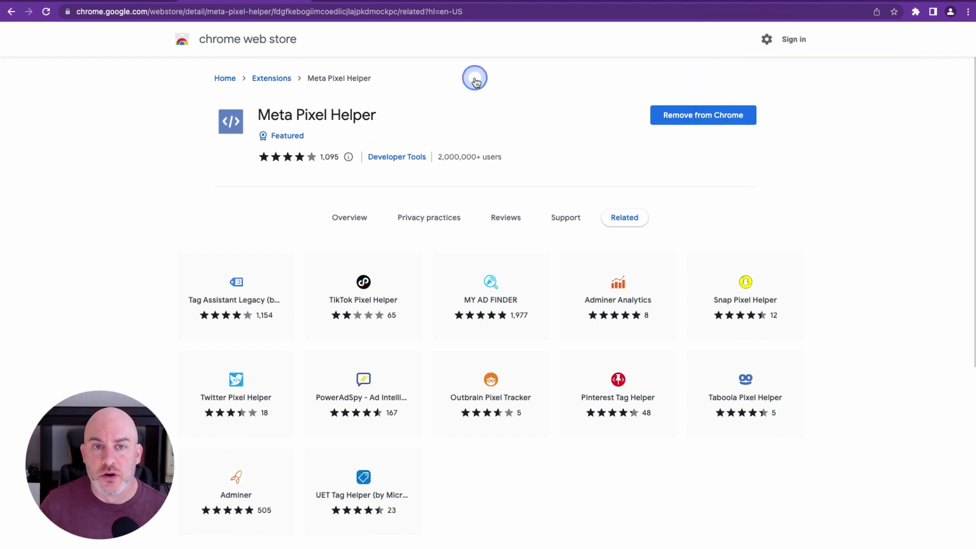
left_click(304, 1)
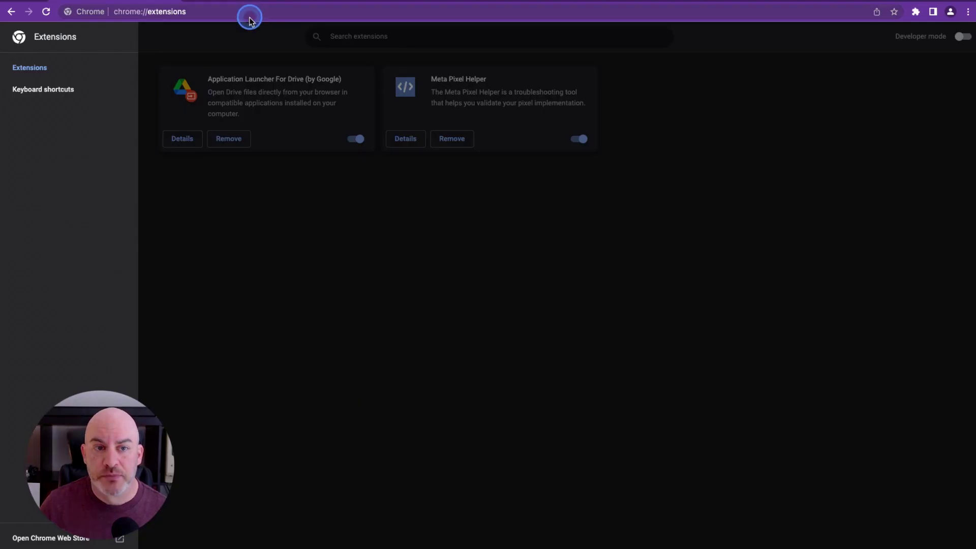
left_click(194, 2)
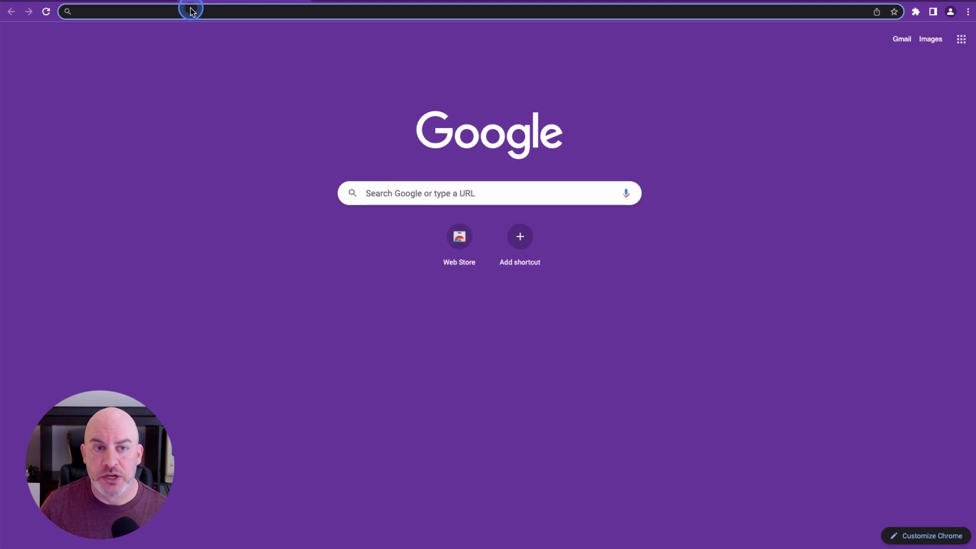
left_click(190, 9)
type("https://ecostratbedding.lpages.co/demopage/")
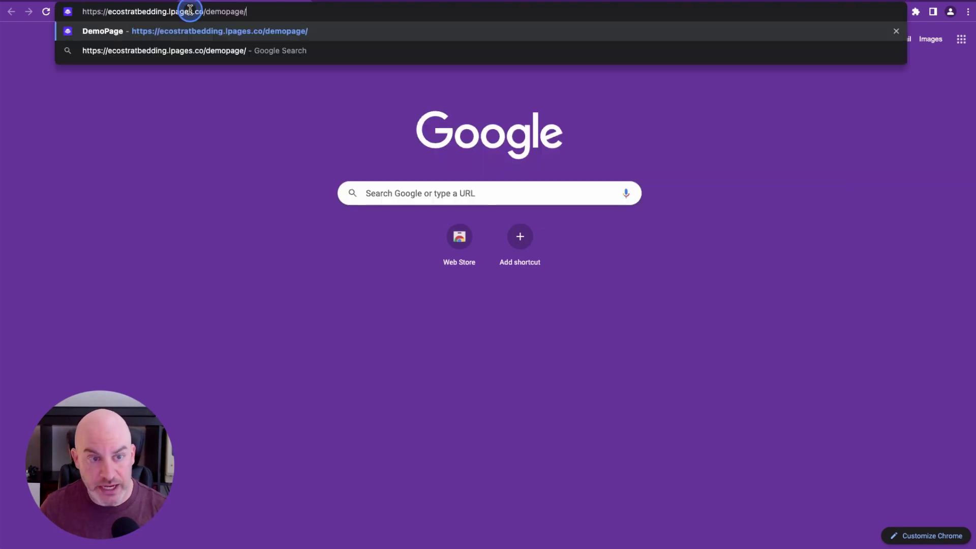
key("Return")
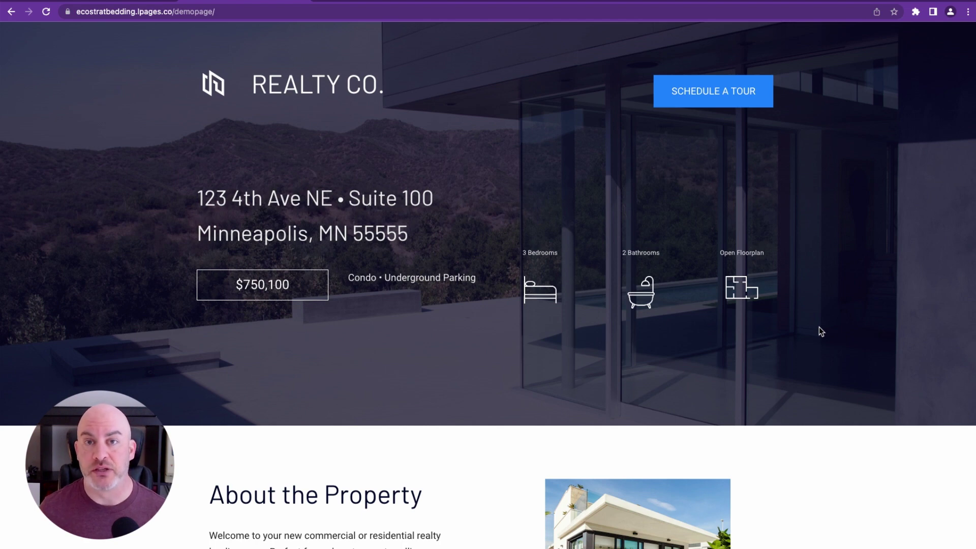
Pin the Meta Pixel Helper extension to the browser and close the extensions list.
left_click_drag(819, 328, 858, 183)
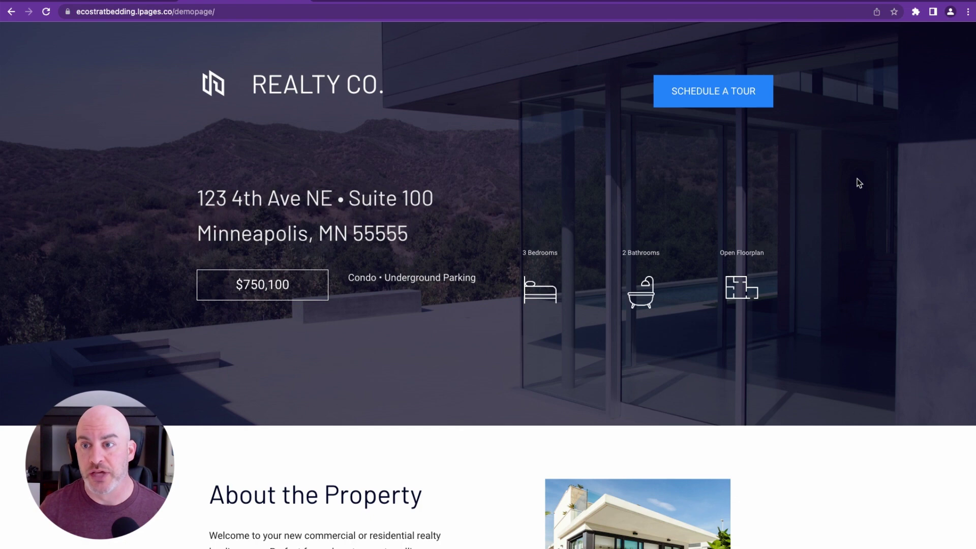
left_click_drag(911, 83, 916, 13)
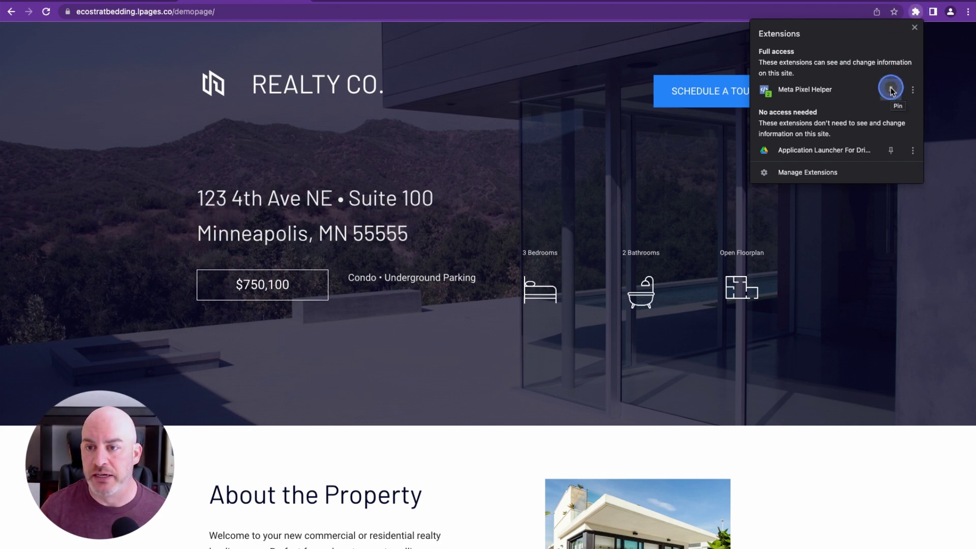
left_click(892, 90)
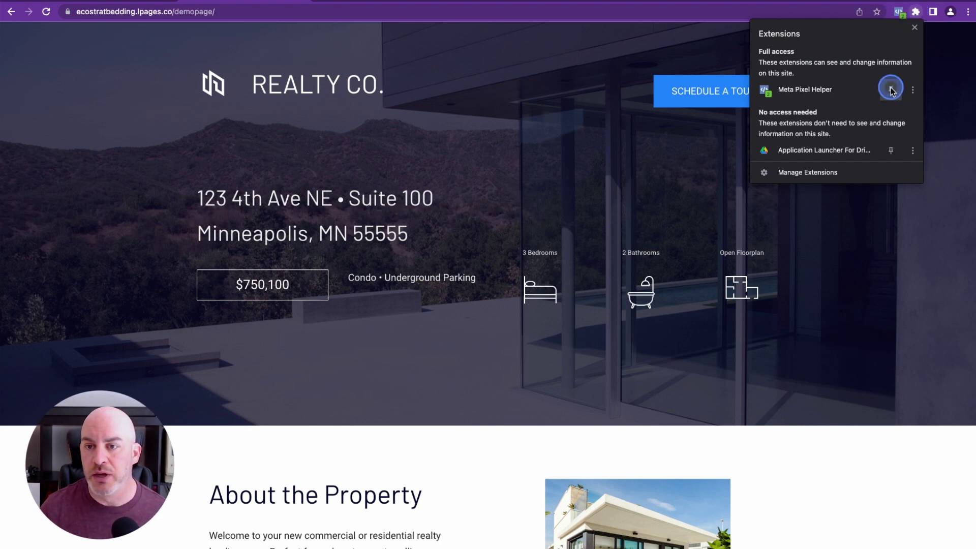
left_click(949, 206)
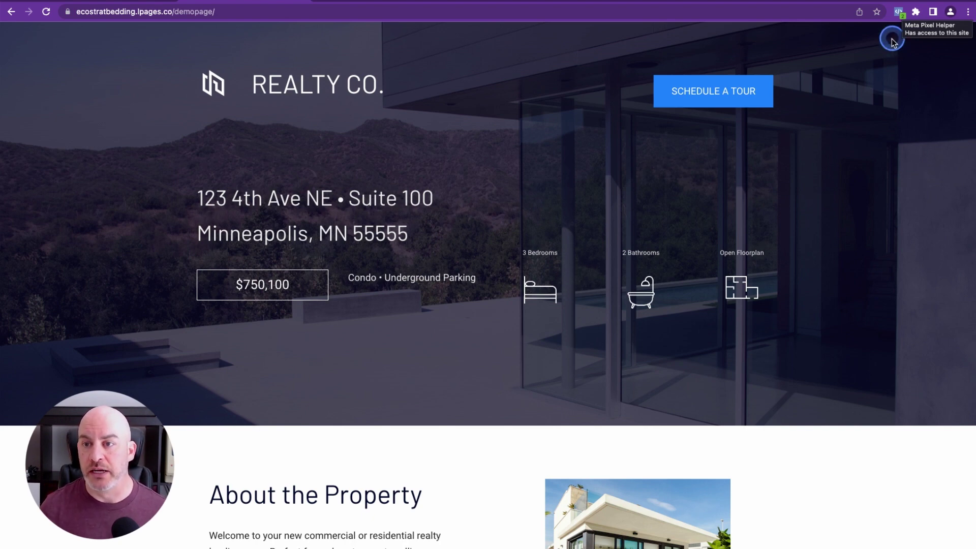
Check the landing page with Meta Pixel Helper, expanding the details of the Microdata Automatically Detected and PageView events.
left_click(898, 15)
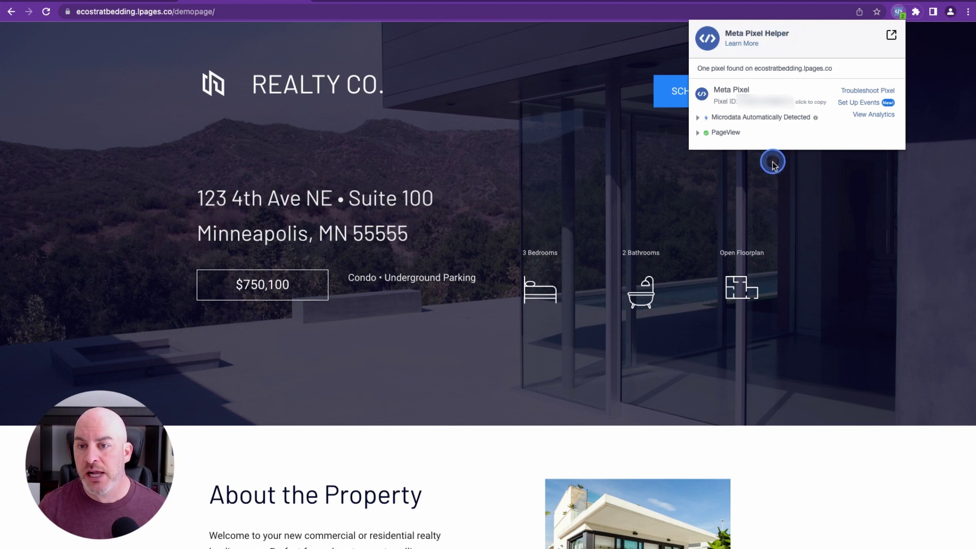
left_click(698, 118)
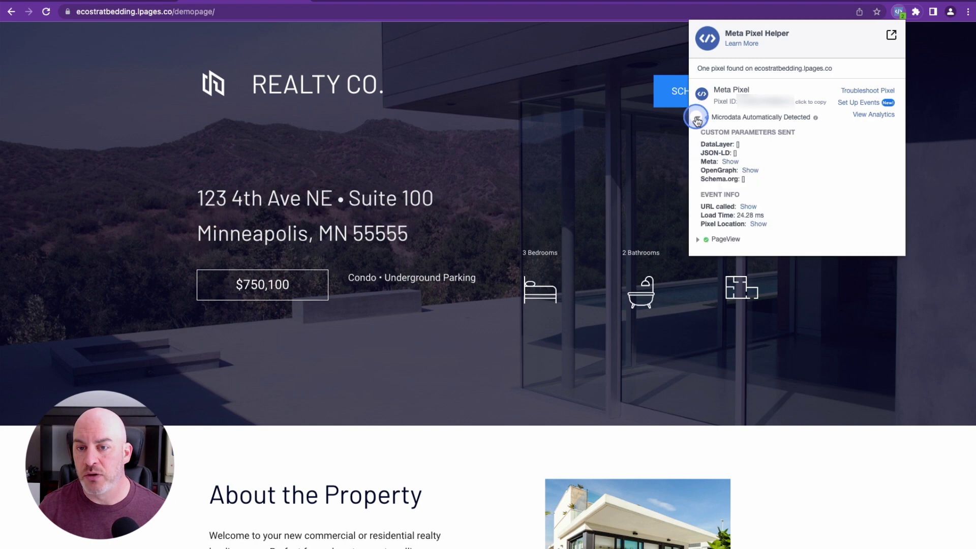
left_click(698, 239)
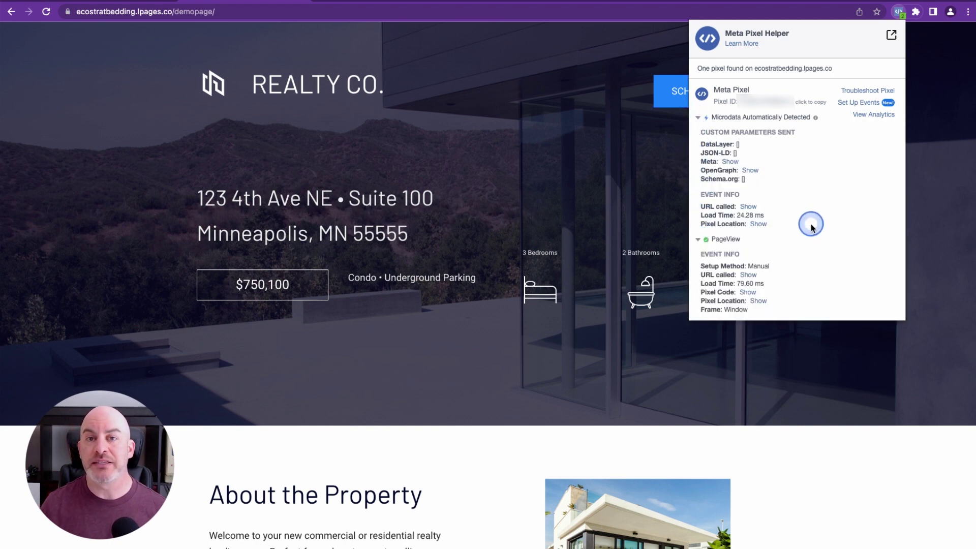